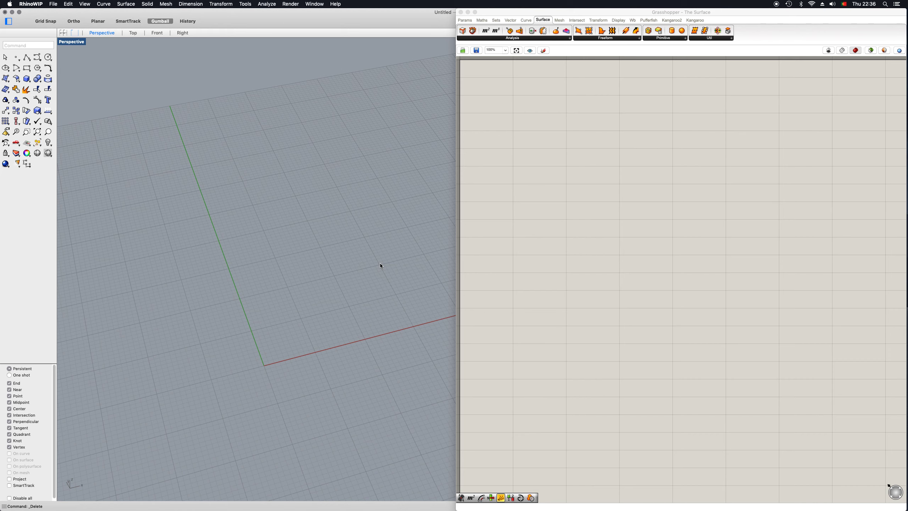
- Draw a four-corner surface in the Perspective view, placing its corners around the origin on the ground plane
left_click(540, 418)
right_click_drag(367, 286, 341, 290)
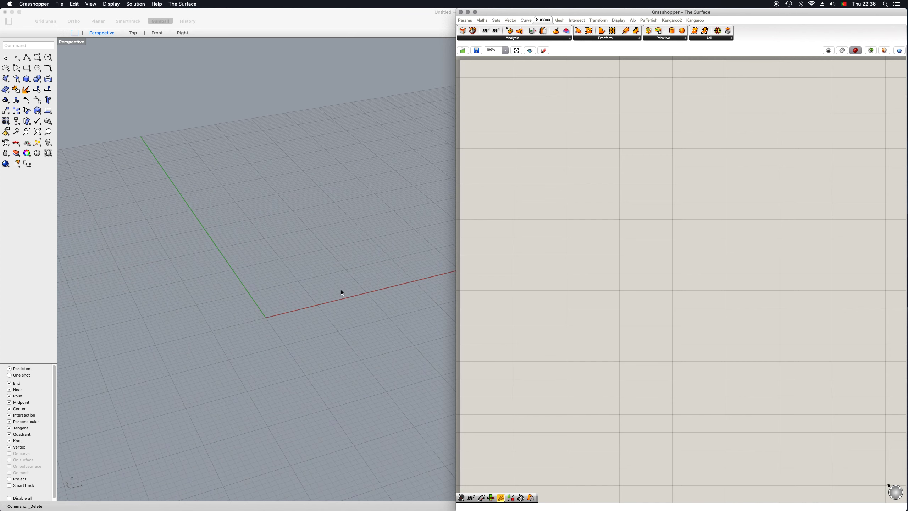
left_click(3, 87)
left_click(352, 375)
left_click(372, 276)
left_click(179, 221)
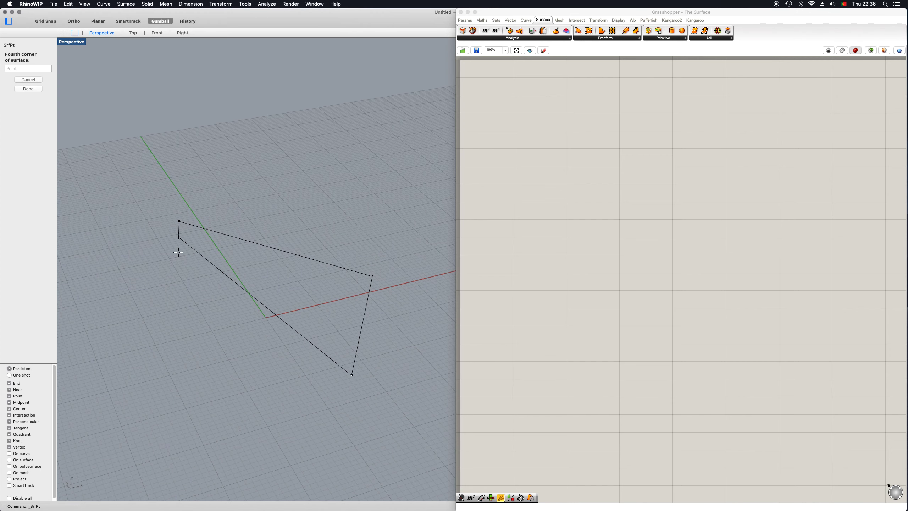
left_click(175, 348)
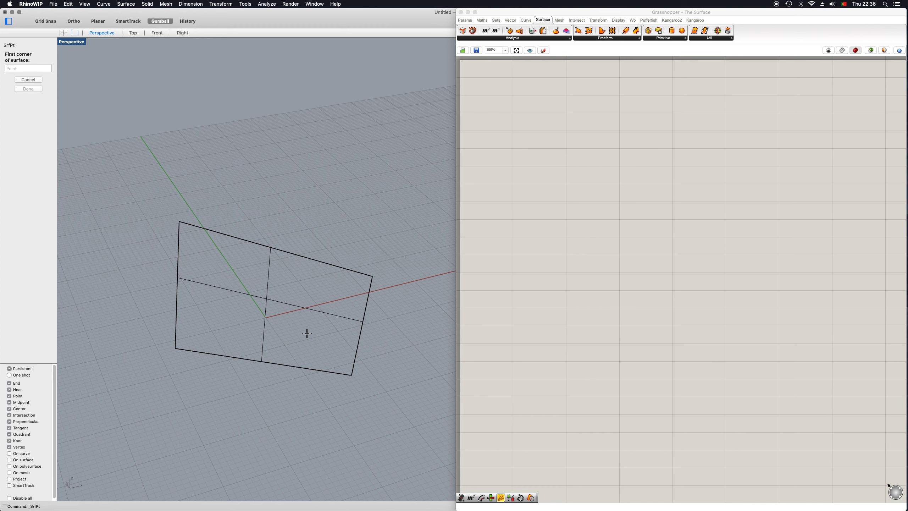
key("Escape")
- Add a Surface parameter to the Grasshopper canvas and place it in the upper area
double_click(516, 271)
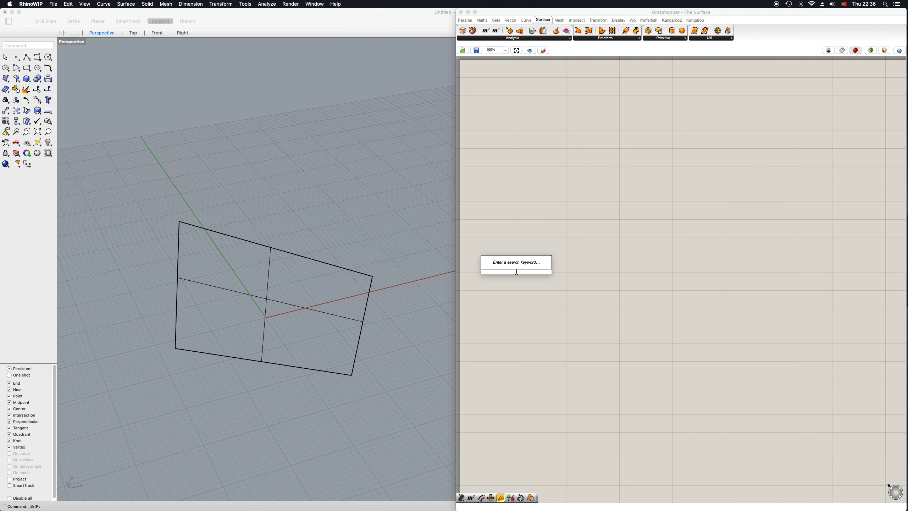
type("surface")
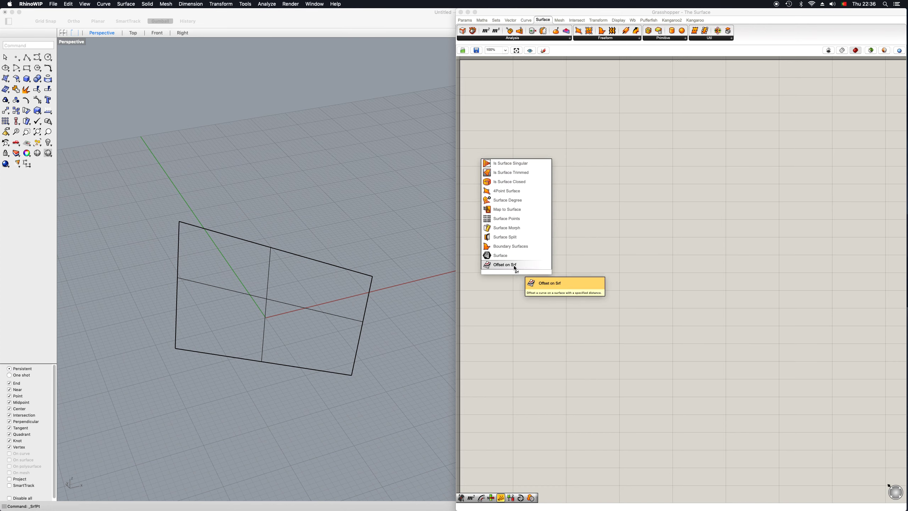
left_click(516, 263)
left_click_drag(516, 269, 522, 177)
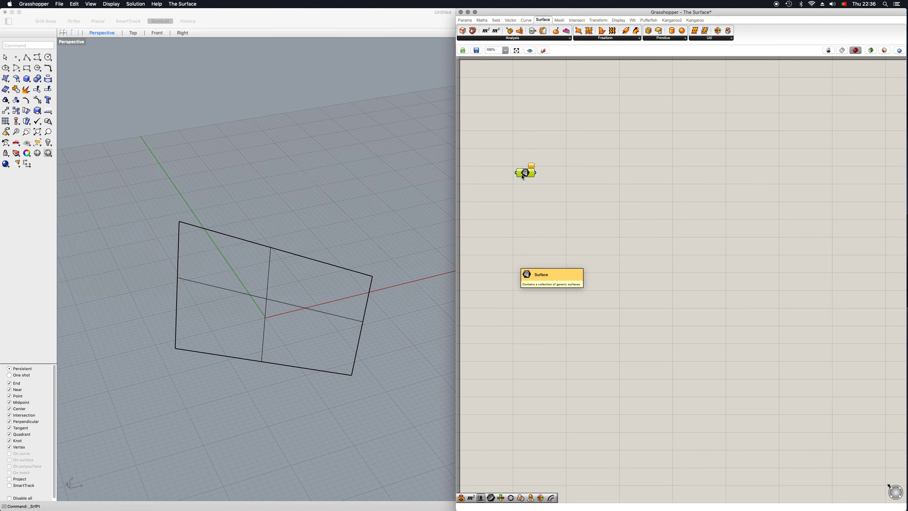
- Set the four-corner surface from the Rhino model as the single surface of the Surface parameter
right_click(525, 173)
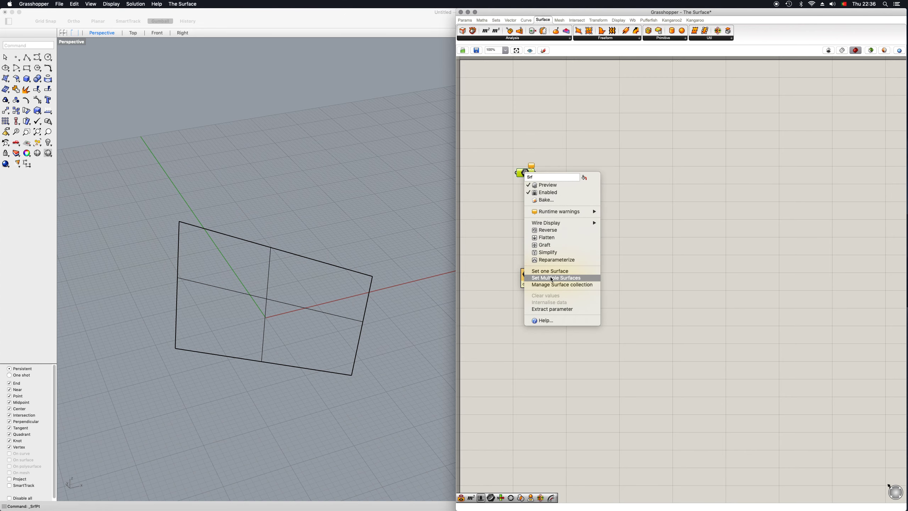
left_click(553, 271)
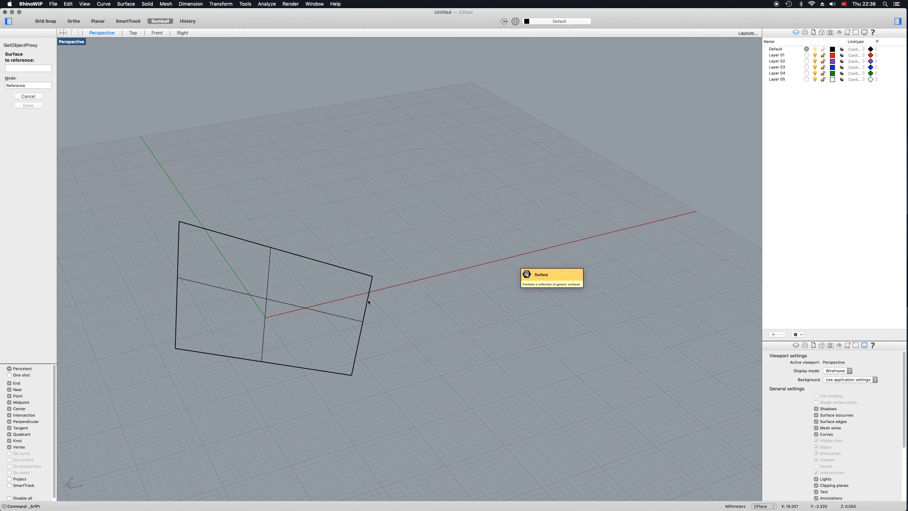
left_click(368, 302)
left_click(533, 240)
left_click(526, 172)
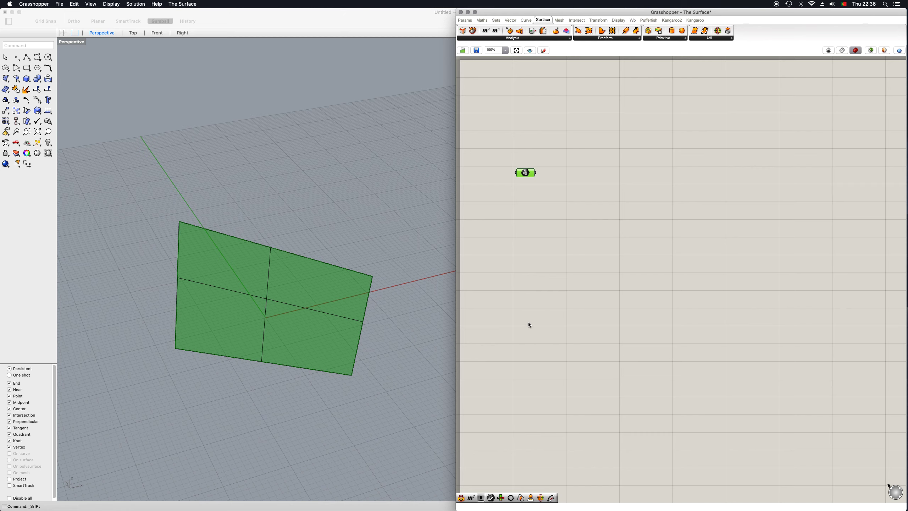
- Draw a three-point control point curve of degree 3 in the Rhino viewport, behind the four-corner surface
left_click(389, 318)
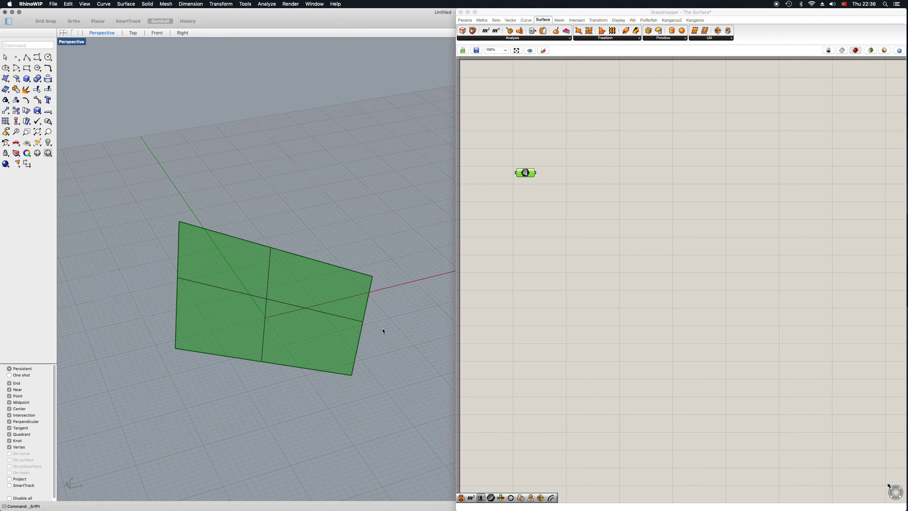
right_click_drag(382, 328, 364, 327)
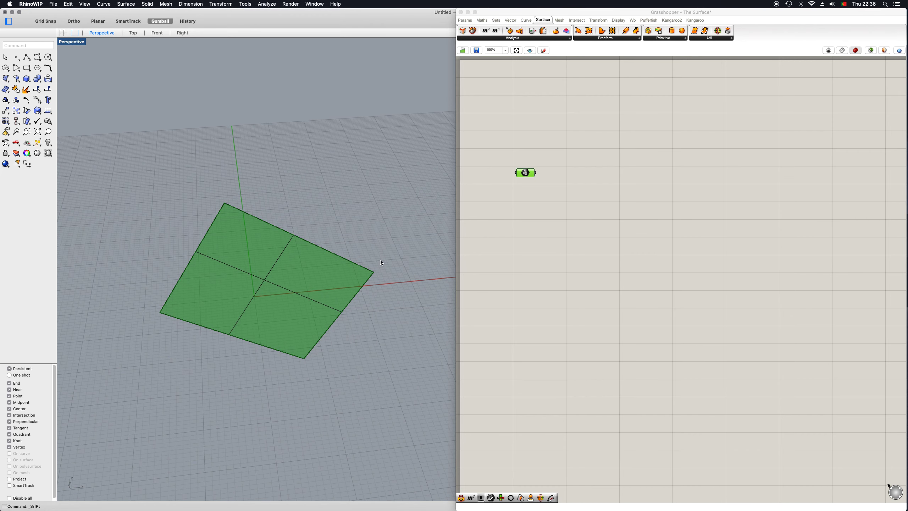
left_click(37, 56)
left_click(288, 206)
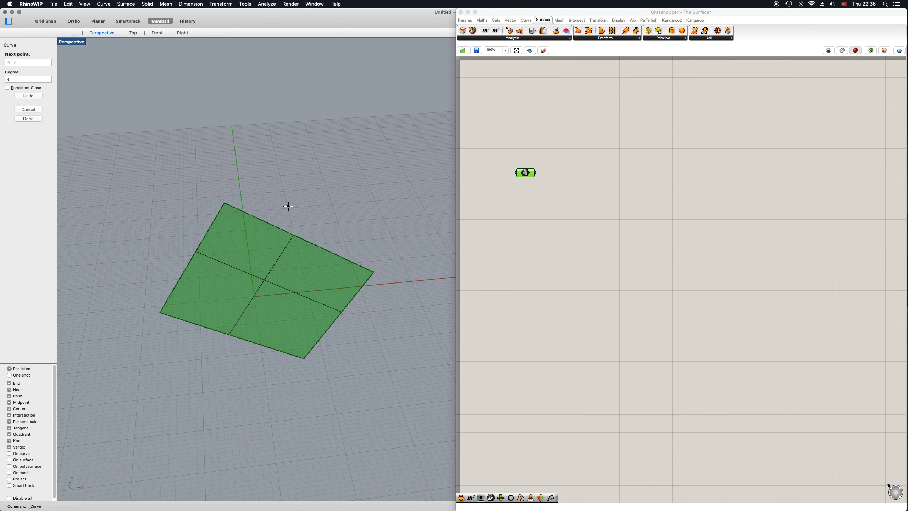
left_click(343, 176)
left_click(377, 144)
key("Return")
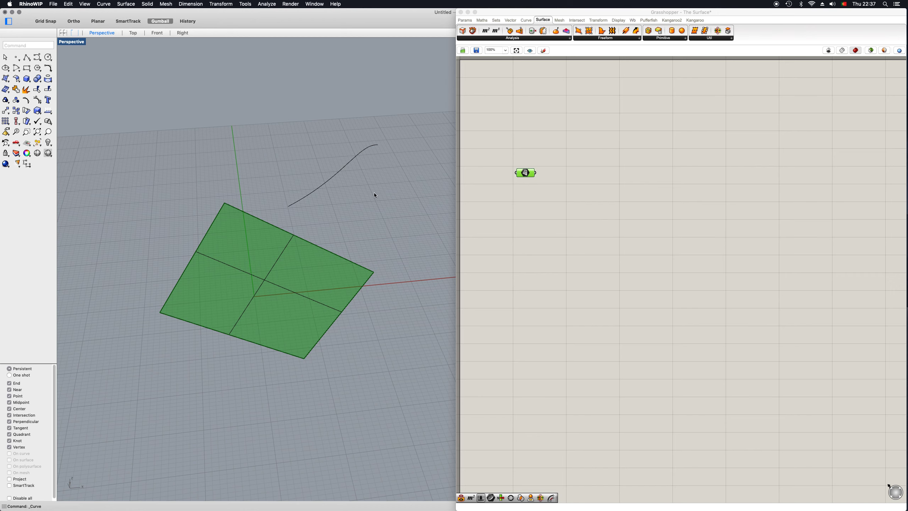
- Draw a second degree 3 curve with four control points beside the first curve
left_click(36, 57)
left_click(370, 233)
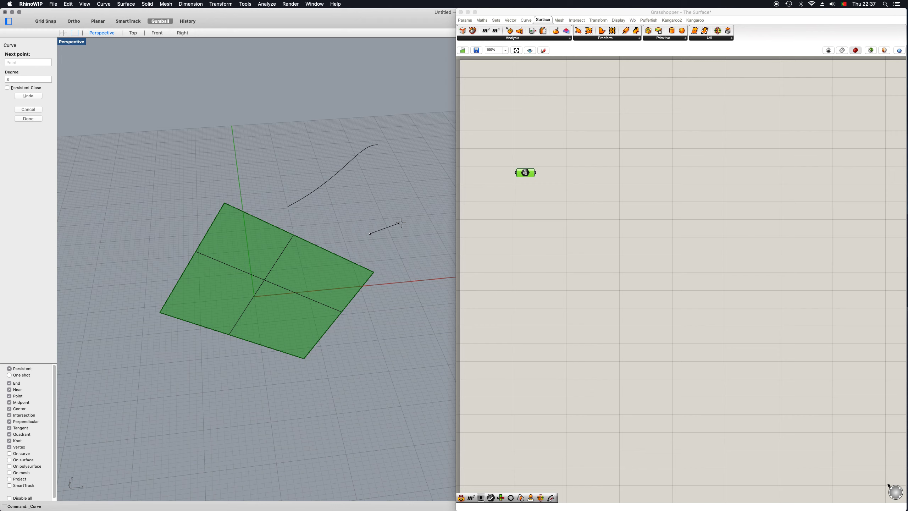
left_click(403, 223)
left_click(426, 210)
left_click(441, 169)
key("Return")
- Add a Curve parameter below the Surface parameter on the Grasshopper canvas and make a copy of it
scroll(403, 203, "up", 3)
scroll(461, 196, "up", 2)
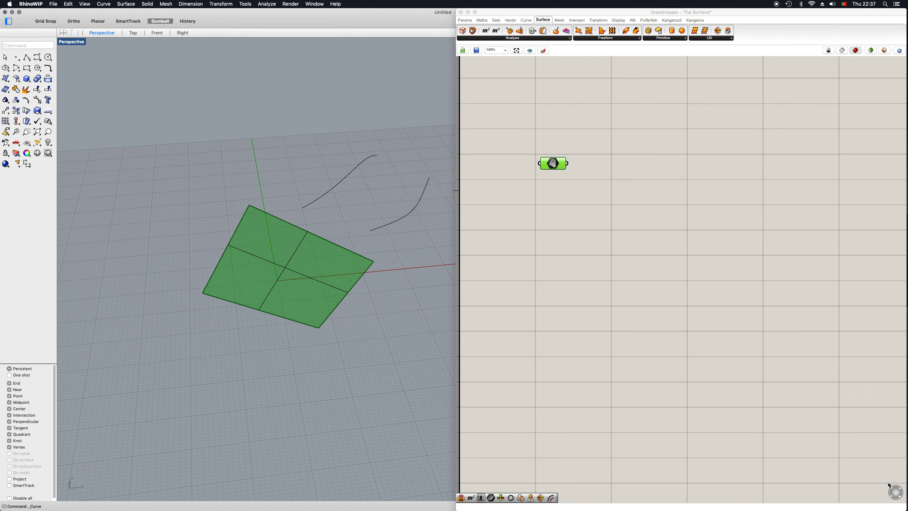
right_click_drag(411, 198, 344, 237, "shift")
left_click(581, 247)
right_click(536, 273)
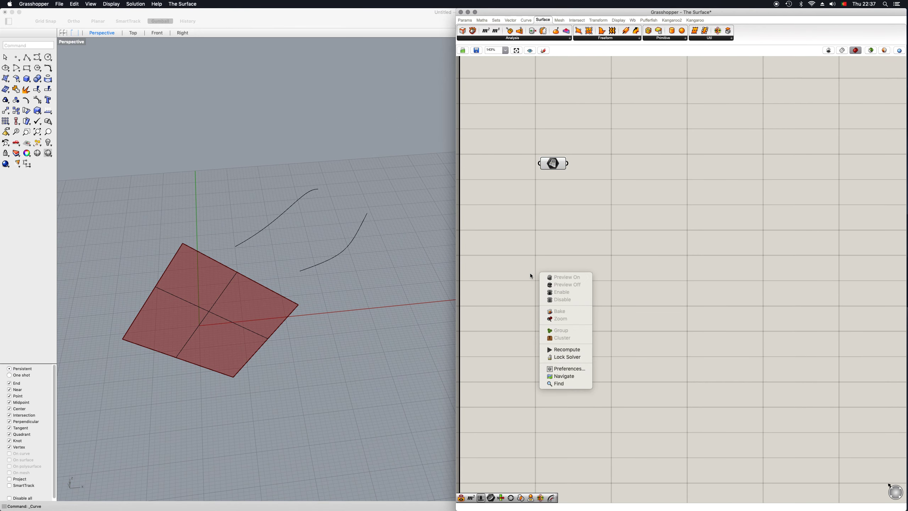
double_click(530, 273)
type("curve")
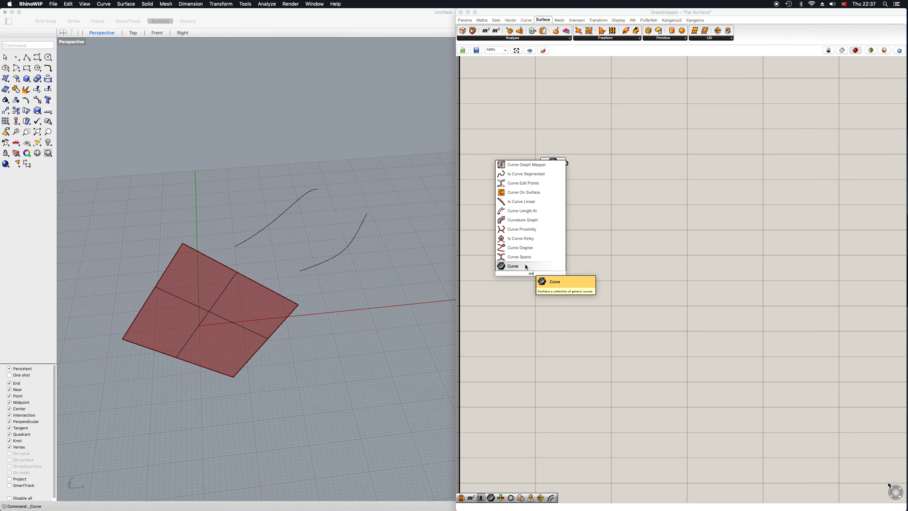
left_click(526, 266)
mouse_move(530, 274)
left_mouse_down()
mouse_move(520, 251)
mouse_move(520, 288)
left_mouse_up()
key("super+c")
key("super+v")
- Reference the first drawn curve in the upper Curve parameter and the second drawn curve in the lower one
left_click(519, 252)
right_click(520, 251)
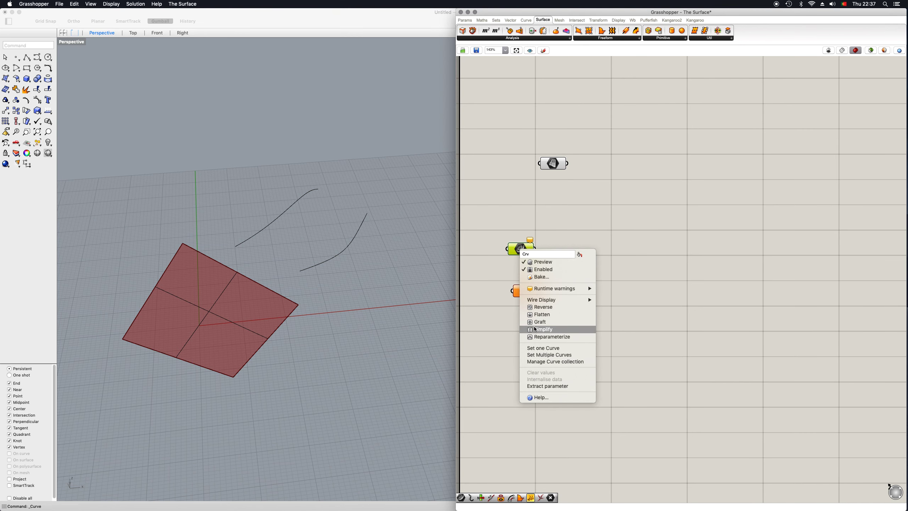
left_click(536, 348)
left_click(296, 204)
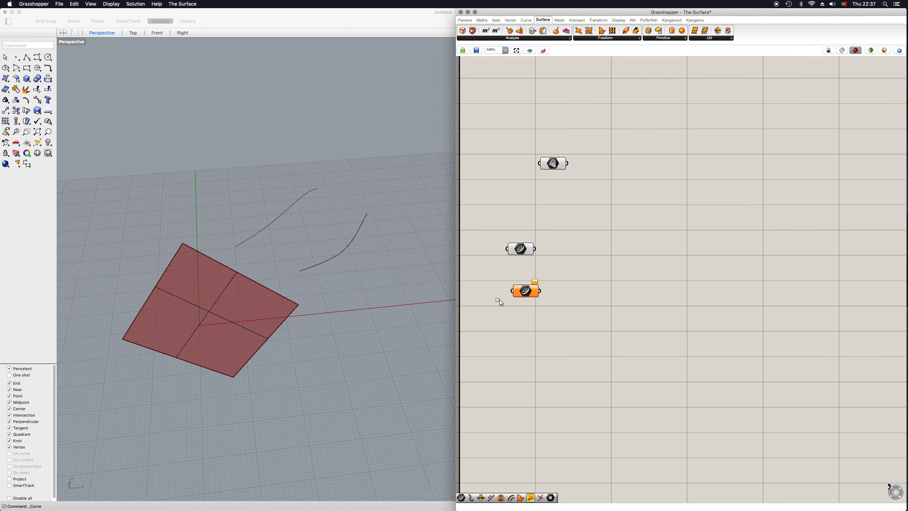
right_click(524, 291)
left_click(558, 388)
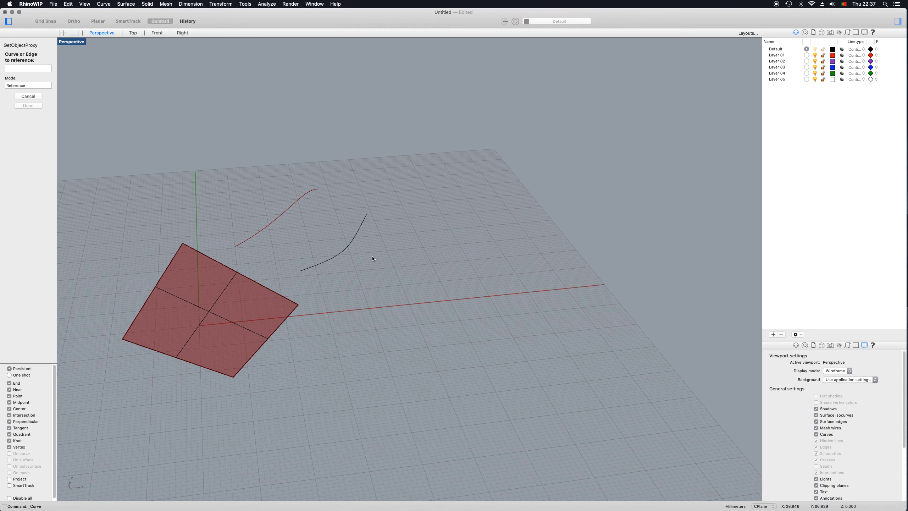
left_click(348, 251)
left_click(617, 289)
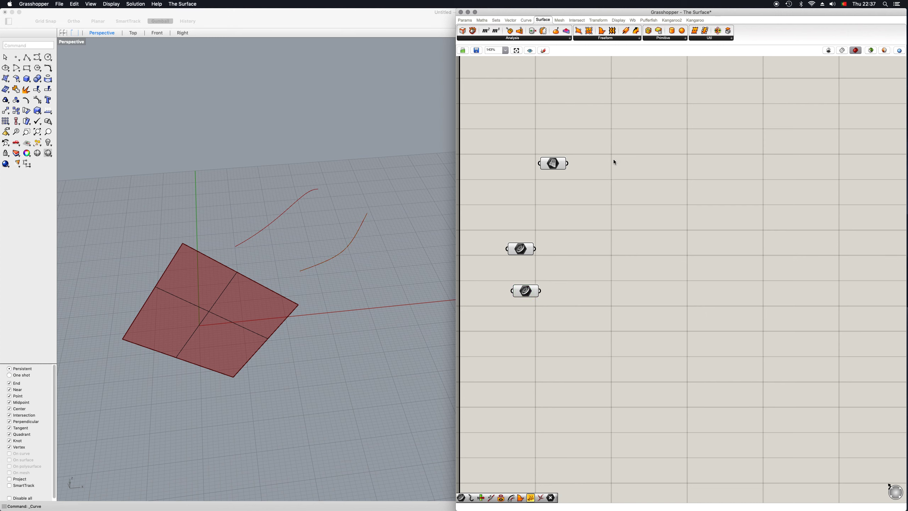
- Add a Loft component and connect both Curve parameters to its curves input
left_click_drag(612, 32, 640, 278)
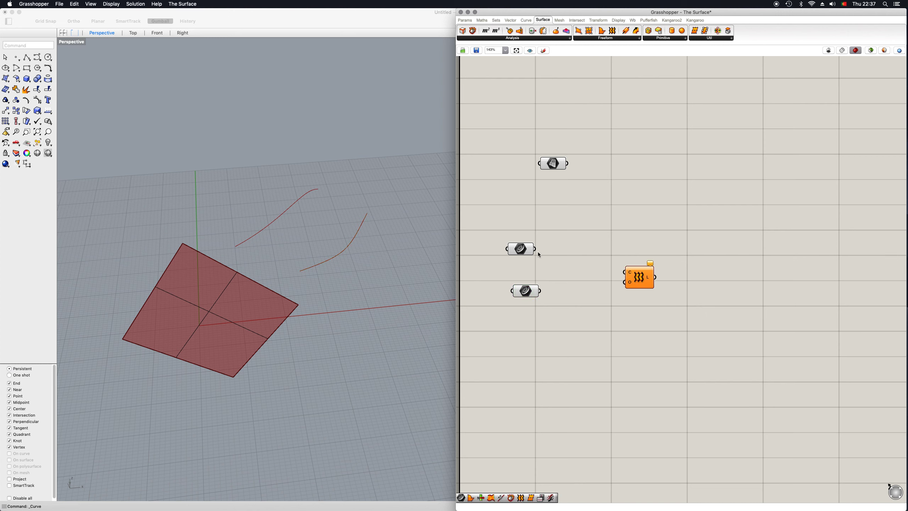
left_click_drag(535, 248, 624, 272)
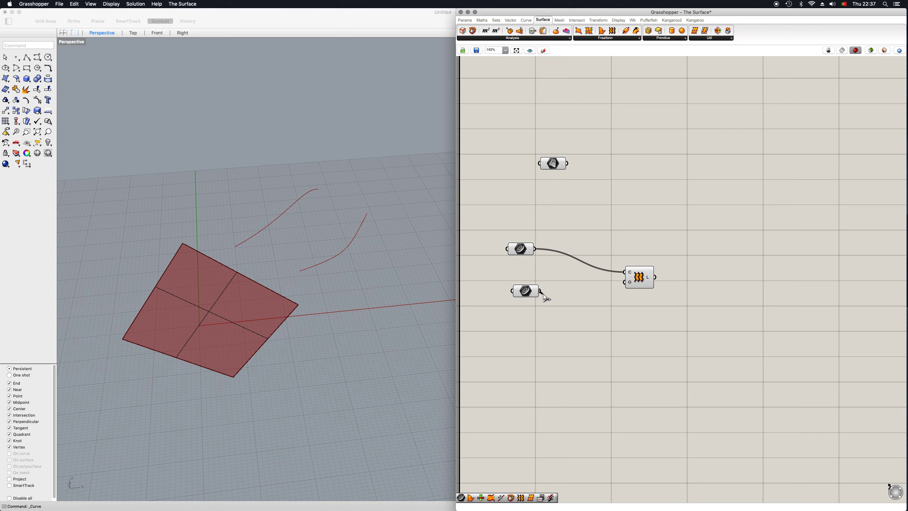
left_click_drag(541, 290, 624, 271)
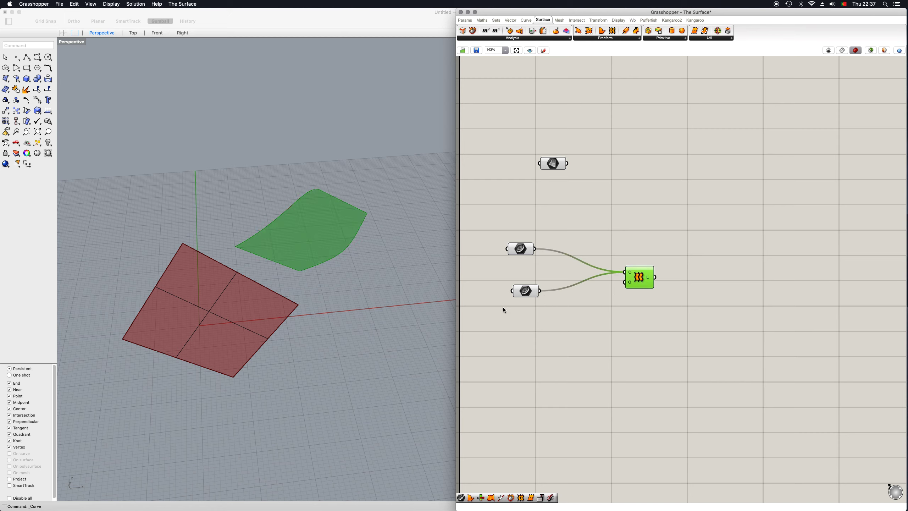
left_click(557, 328)
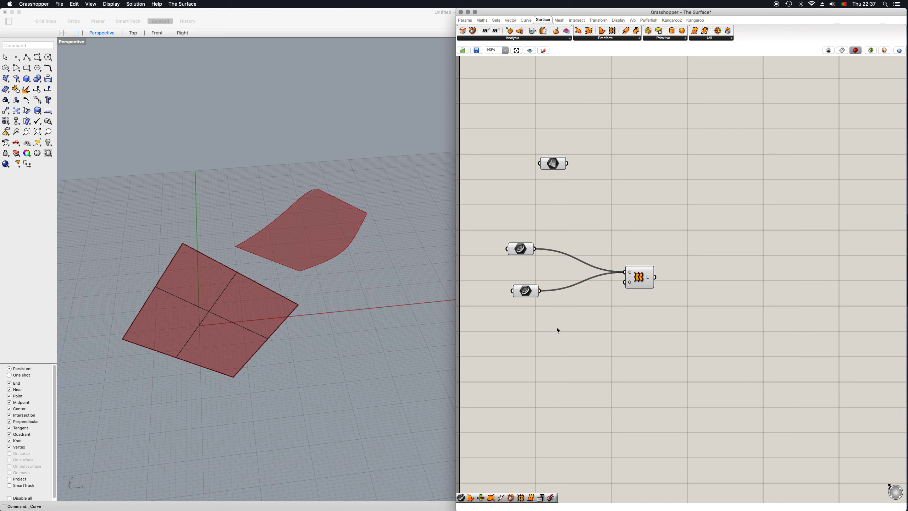
- Draw a third, S-shaped degree 3 curve with five control points beside the lofted surface in Rhino
left_click(37, 58)
left_click(377, 273)
left_click(413, 255)
left_click(419, 222)
left_click(400, 197)
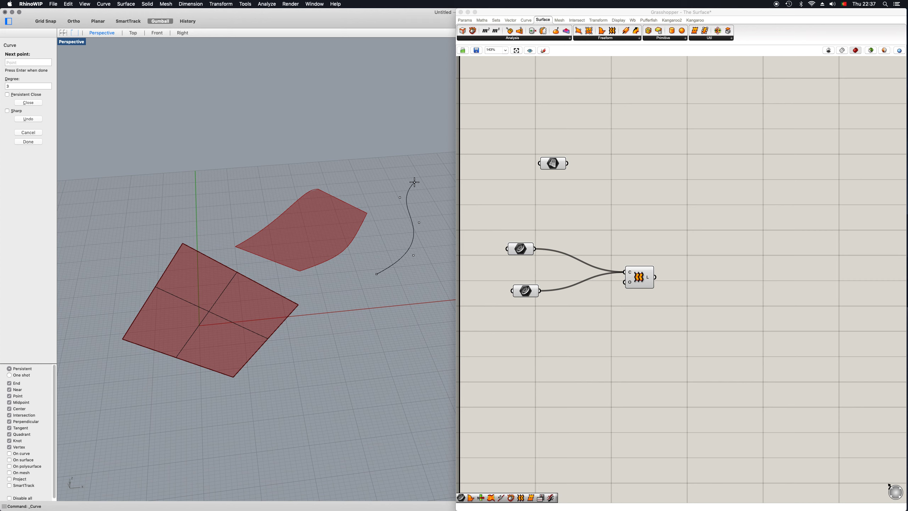
left_click(414, 182)
key("Return")
- Duplicate the lower Curve parameter to reference the S-shaped curve and connect the copy to the Loft's curves input
left_click(531, 356)
left_click(526, 291)
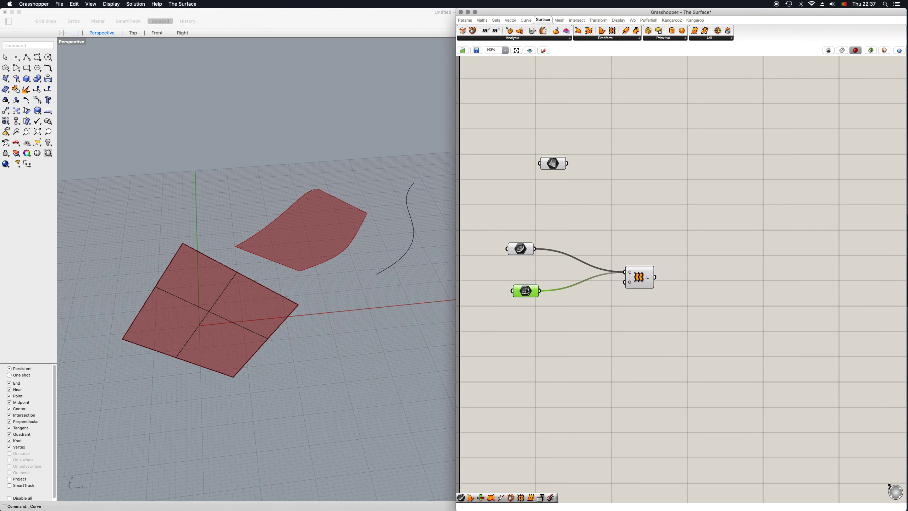
left_click_drag(527, 291, 532, 311, "alt")
right_click(530, 311)
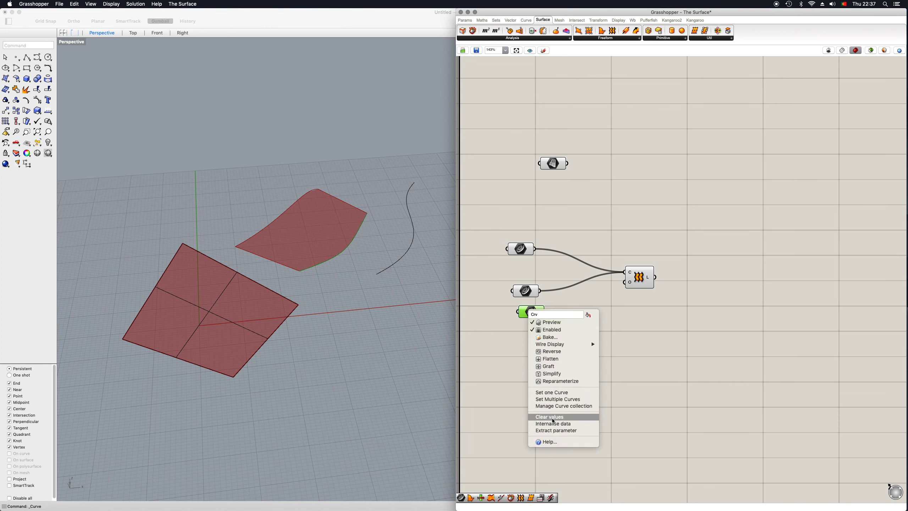
left_click(555, 392)
left_click(405, 263)
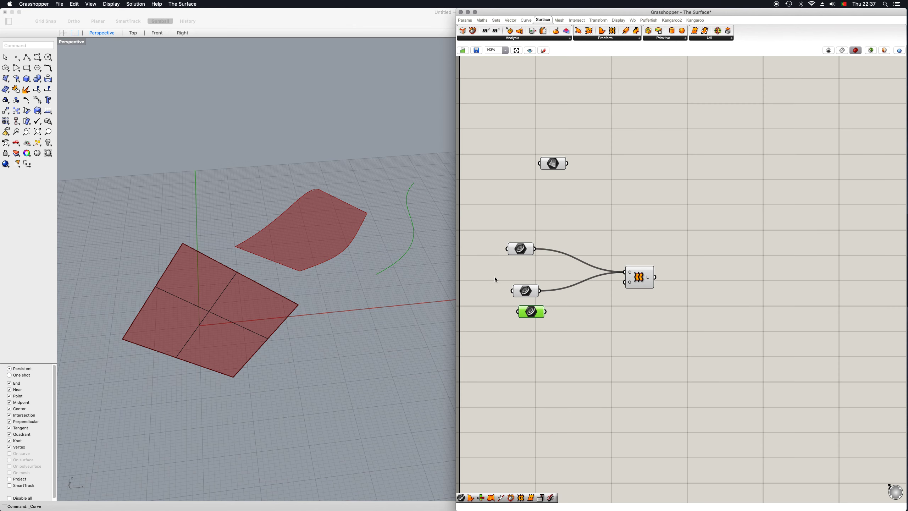
left_click_drag(617, 292, 625, 272)
- Raise the S-shaped curve above the ground plane in Rhino to bend the lofted surface upward
right_click_drag(369, 287, 375, 334)
left_click(351, 315)
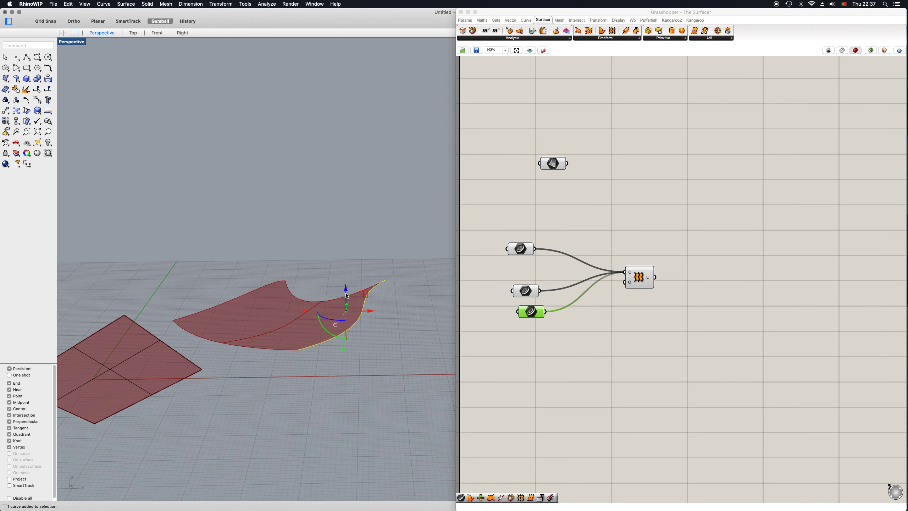
left_click_drag(346, 295, 346, 242)
right_click_drag(233, 297, 269, 312)
left_click_drag(404, 277, 385, 278)
right_click_drag(385, 280, 266, 339)
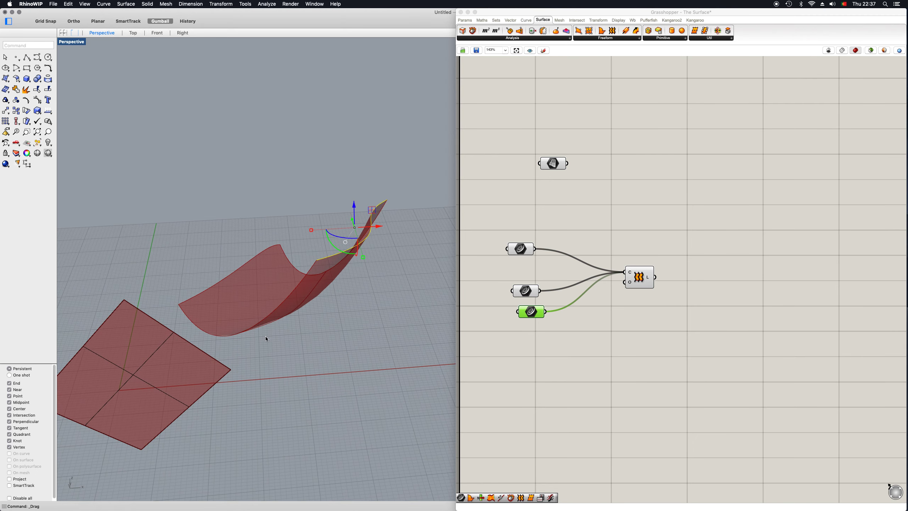
- Move the Loft component closer to the three Curve parameters on the canvas and deselect it
left_click(595, 353)
left_click_drag(639, 282, 626, 295)
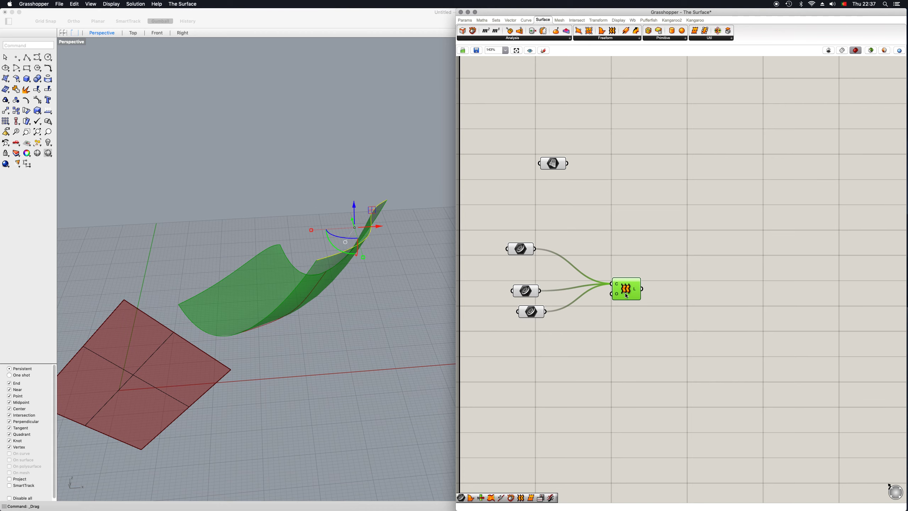
left_click(616, 252)
scroll(343, 312, "down", 5)
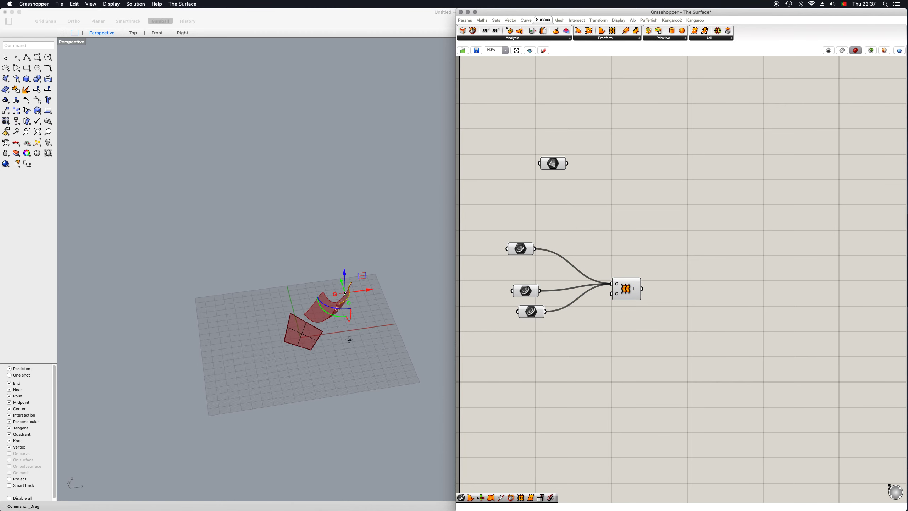
scroll(348, 365, "up", 3)
left_click(16, 57)
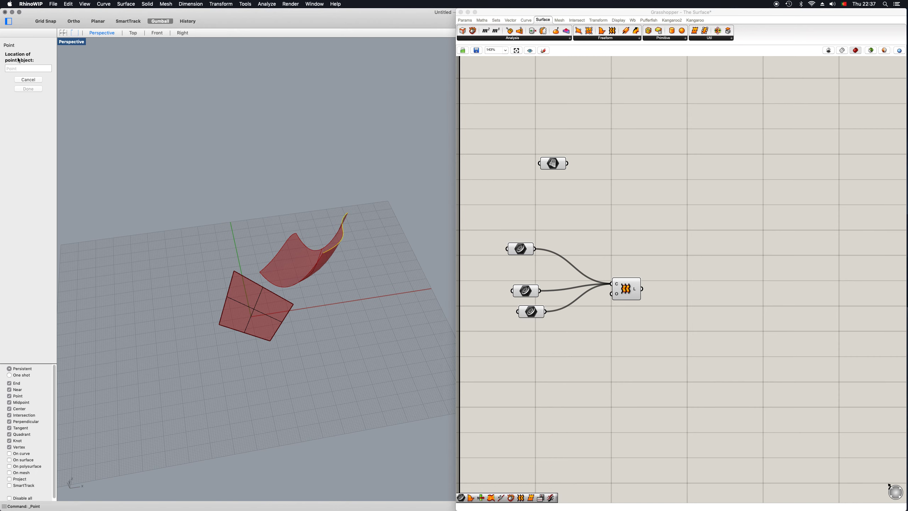
left_click(20, 57)
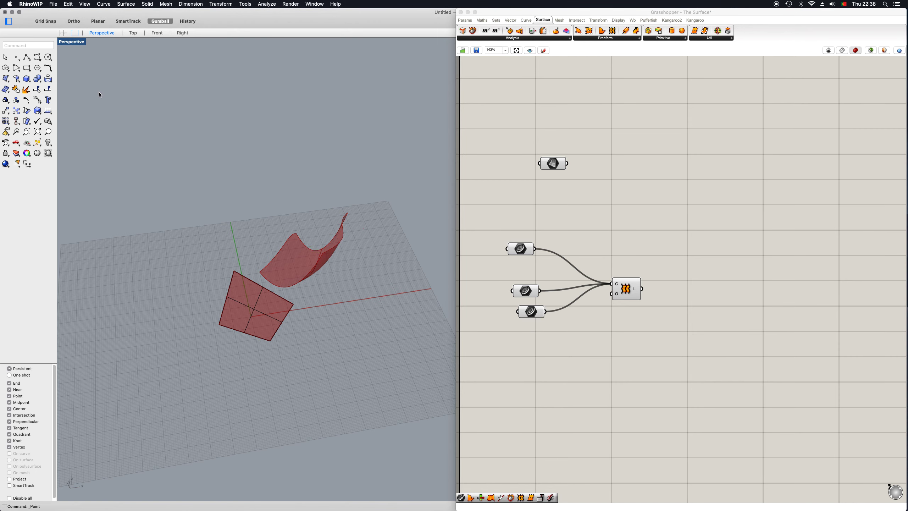
- Place four separate points in Rhino in a quadrilateral arrangement on the ground plane beside the two existing surfaces
left_click(19, 59)
left_click(22, 65)
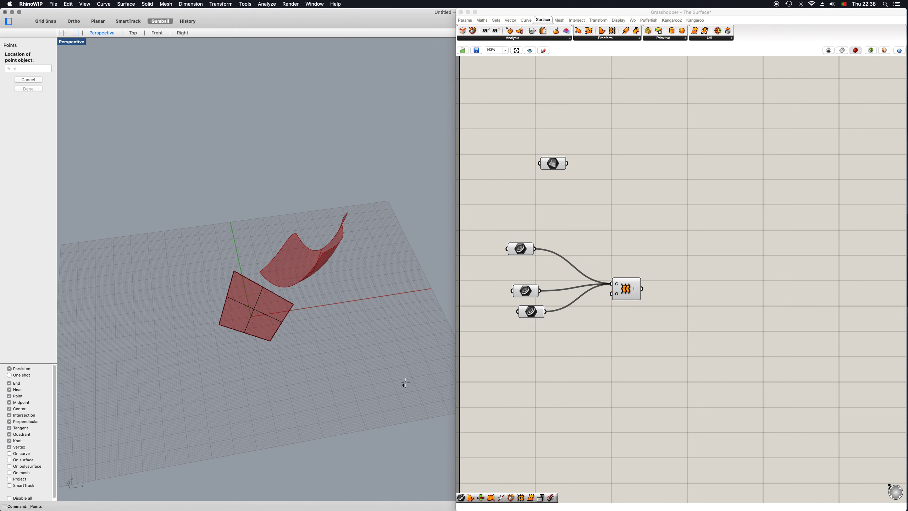
scroll(363, 339, "up", 3)
left_click(363, 339)
left_click(424, 266)
left_click(346, 235)
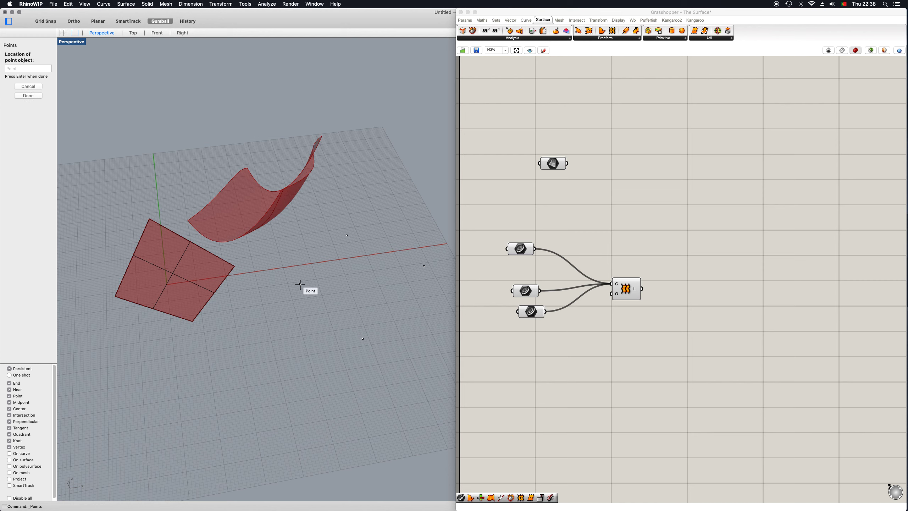
left_click(301, 284)
key("Return")
- Add a 4Point Surface component and a Point parameter to the Grasshopper canvas above the curve parameters
left_click(594, 229)
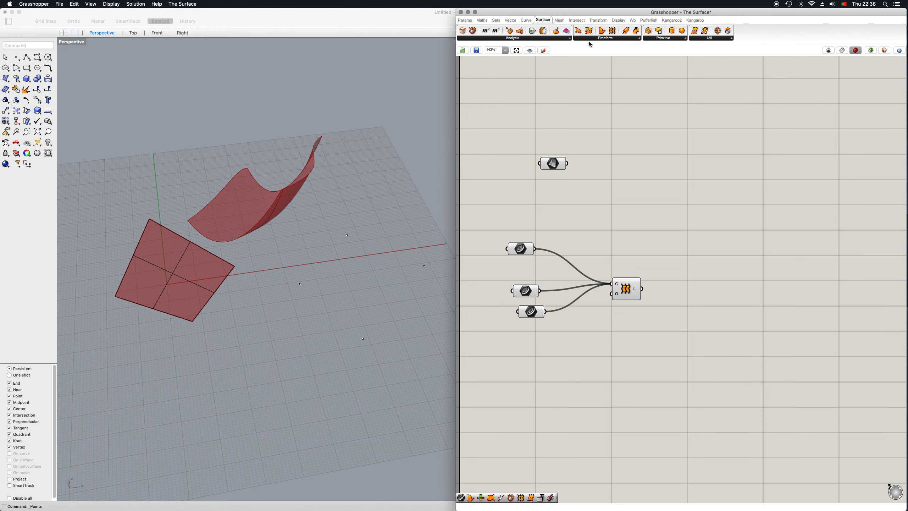
left_click_drag(578, 32, 667, 223)
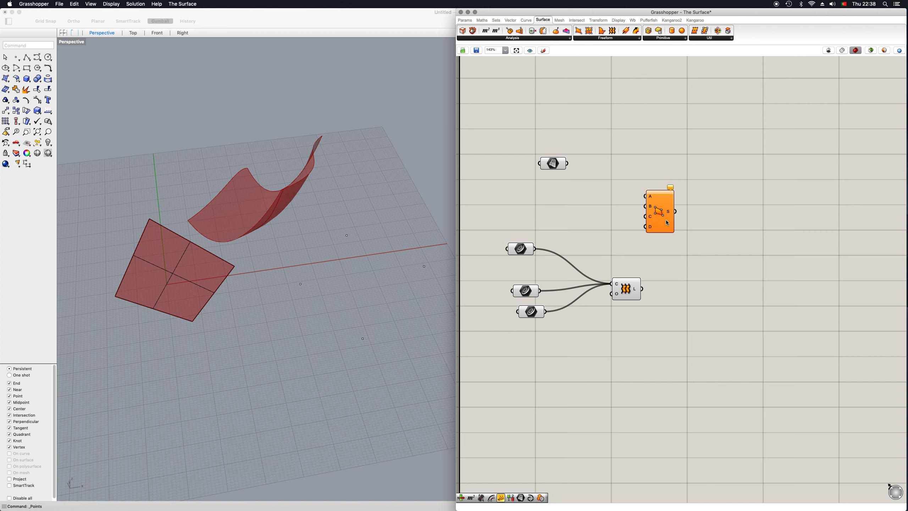
double_click(533, 212)
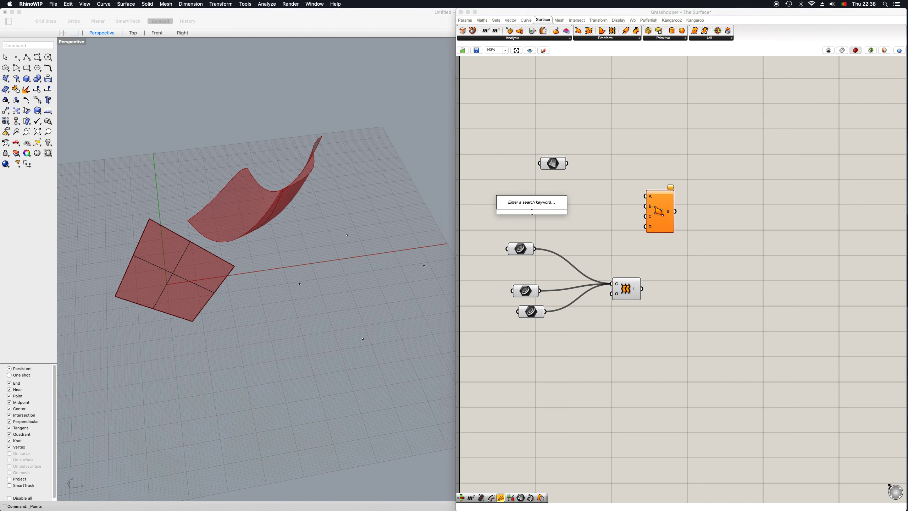
type("point")
key("Return")
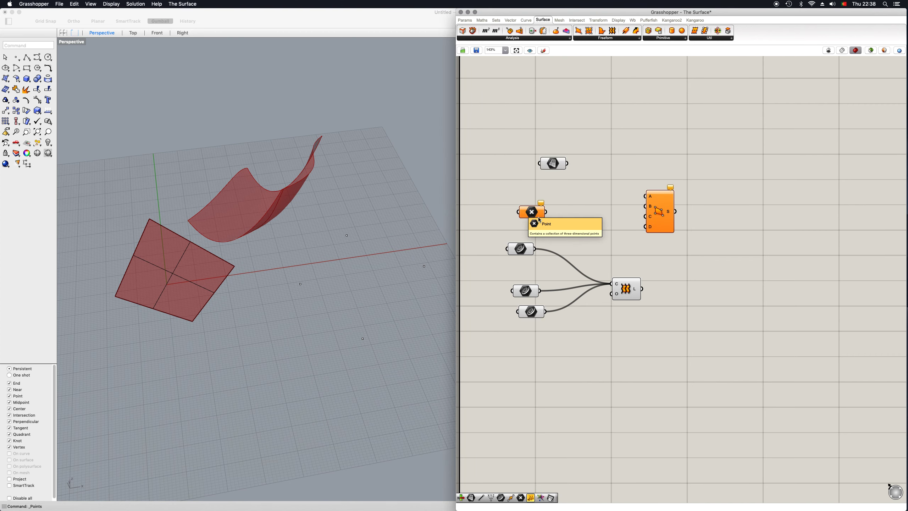
- Move the Point parameter next to the 4Point Surface component and duplicate it into a stack of four
left_click_drag(530, 211, 595, 207)
key("super+c")
key("super+v")
key("super+v")
key("super+v")
left_click(600, 209)
- Reference the rearmost Rhino point in the first Point parameter and the point on the far side in X in the second
left_click(593, 197)
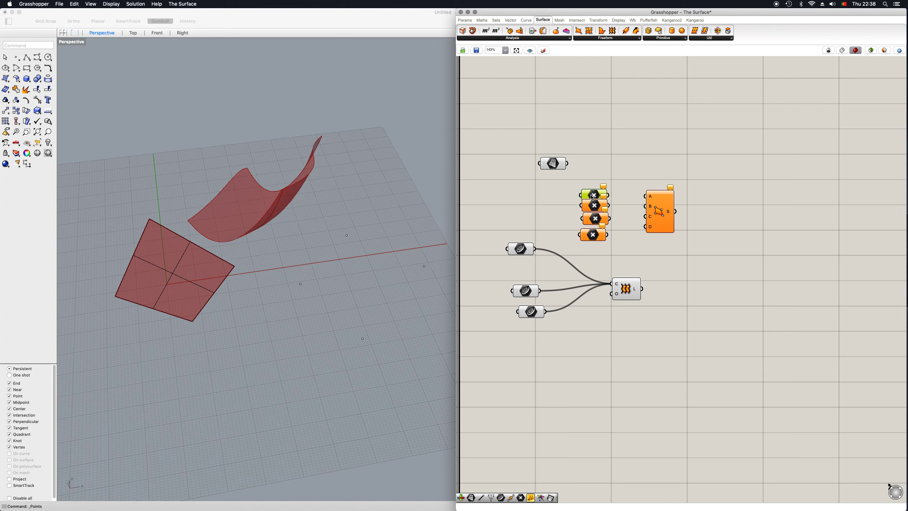
right_click(592, 197)
left_click(614, 293)
left_click(347, 235)
left_click(595, 206)
right_click(594, 207)
left_click(616, 303)
left_click(424, 266)
- Reference the Rhino point nearest the original surface in the third Point parameter and the frontmost point in the fourth
left_click(597, 221)
right_click(602, 229)
left_click(604, 322)
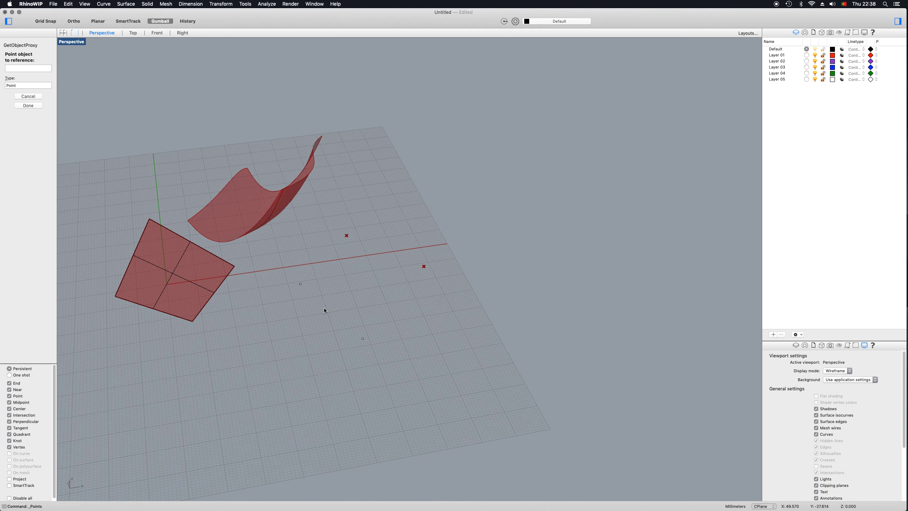
left_click(294, 285)
right_click(594, 235)
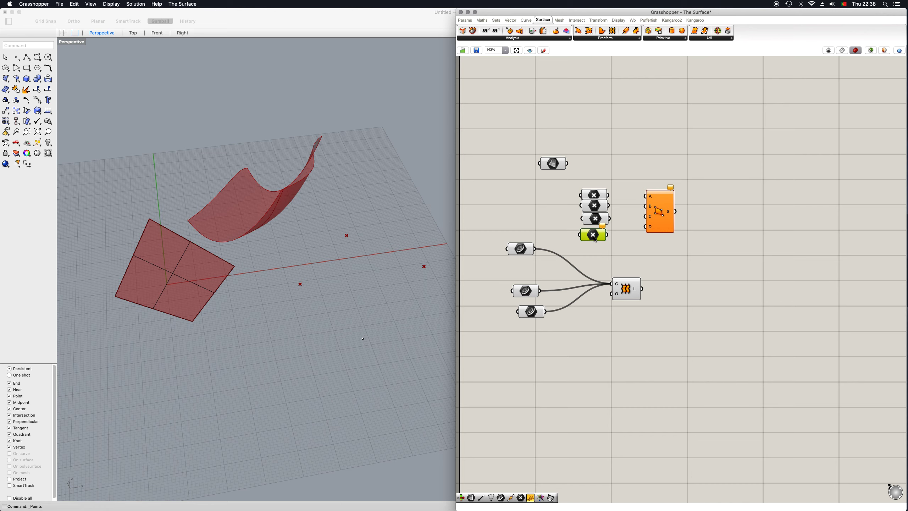
left_click(618, 334)
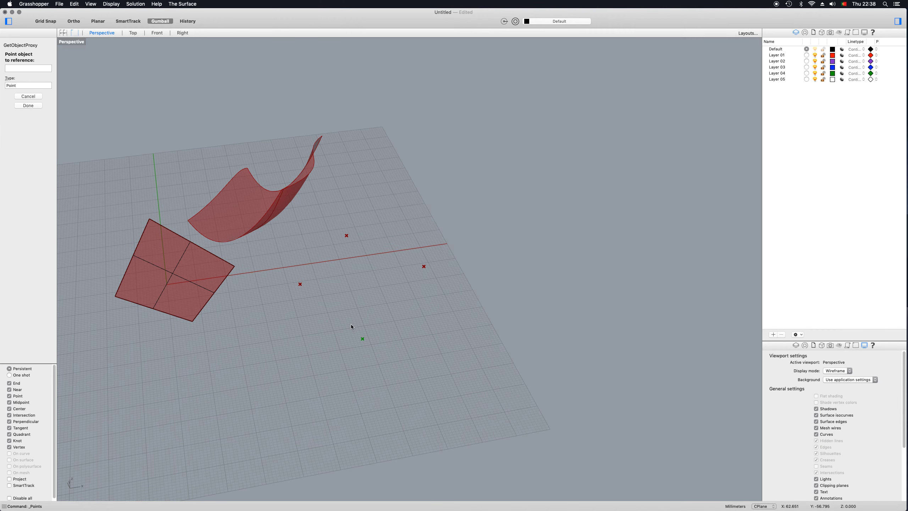
left_click(363, 339)
- Connect the four Point parameters in order to inputs A, B, C and D of the 4Point Surface component
left_click_drag(609, 195, 646, 206)
left_click_drag(610, 218, 646, 226)
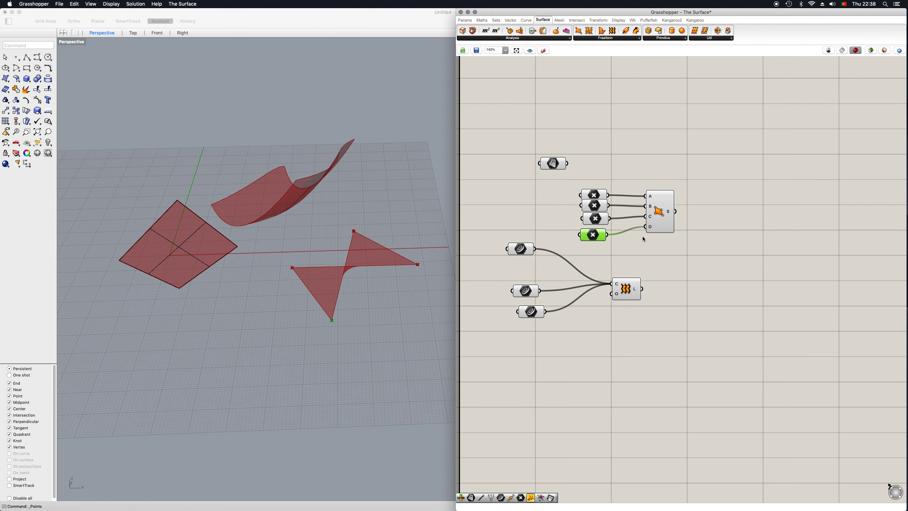
scroll(346, 317, "up", 5)
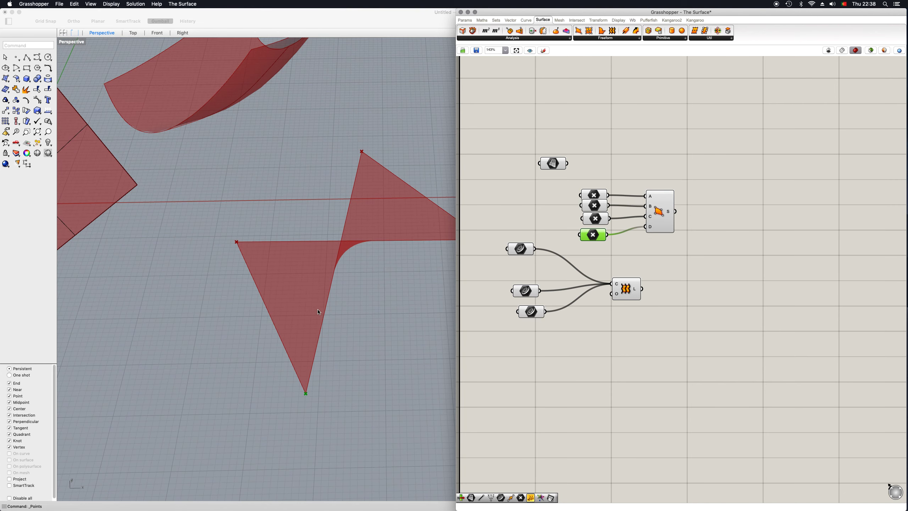
scroll(330, 330, "down", 3)
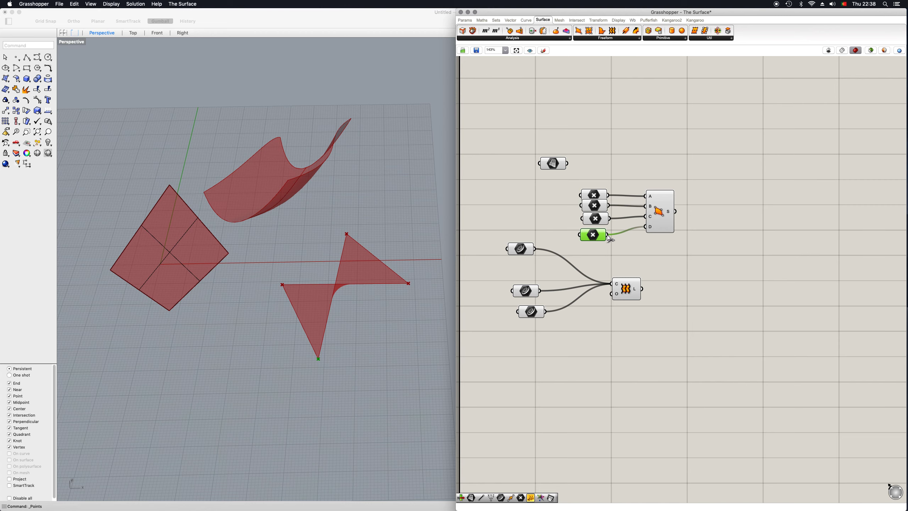
- Swap the last two connections so the fourth Point parameter feeds input C and the third feeds input D
left_click_drag(608, 235, 646, 217)
scroll(362, 339, "down", 1)
left_click(421, 302)
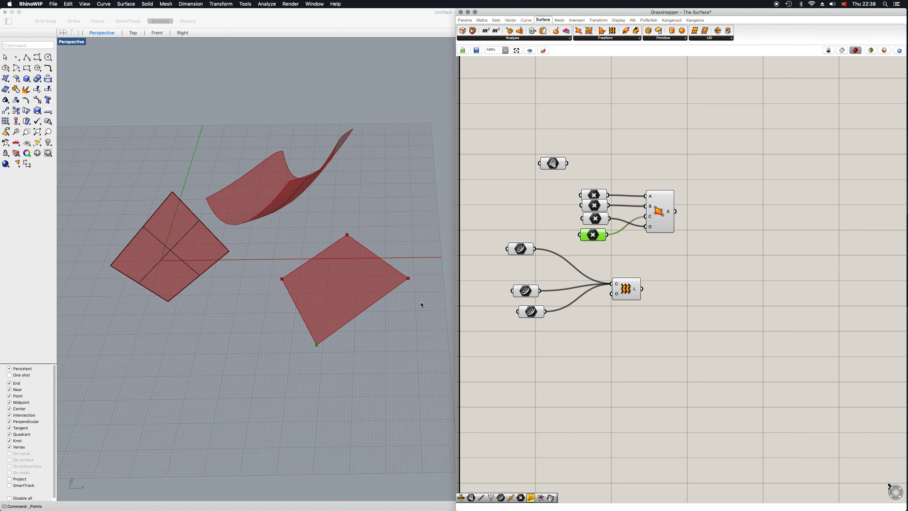
- Raise the four-point surface's outermost corner point in Rhino above the ground plane along Z
left_click(408, 278)
left_click_drag(408, 260, 408, 225)
right_click_drag(407, 273, 453, 296)
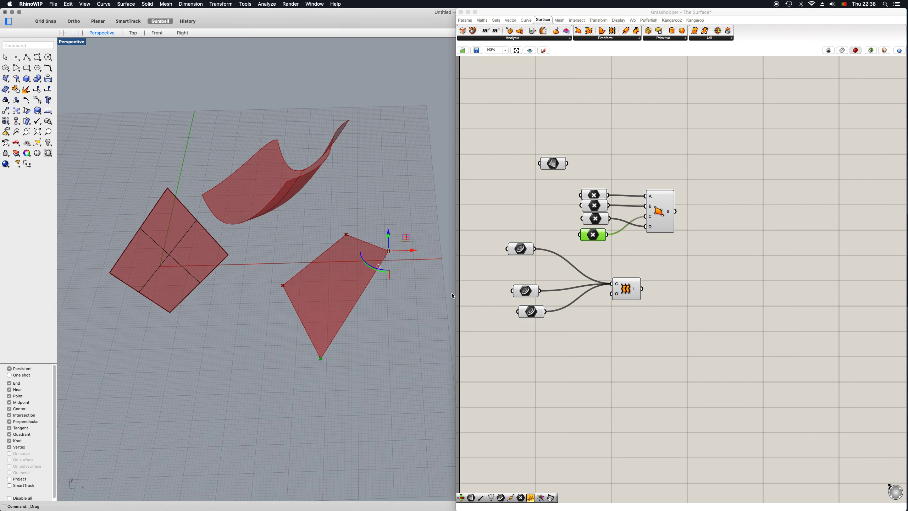
- Draw a closed, irregular ten-sided polyline on the ground plane in front of the original surface in Rhino
scroll(447, 303, "down", 6)
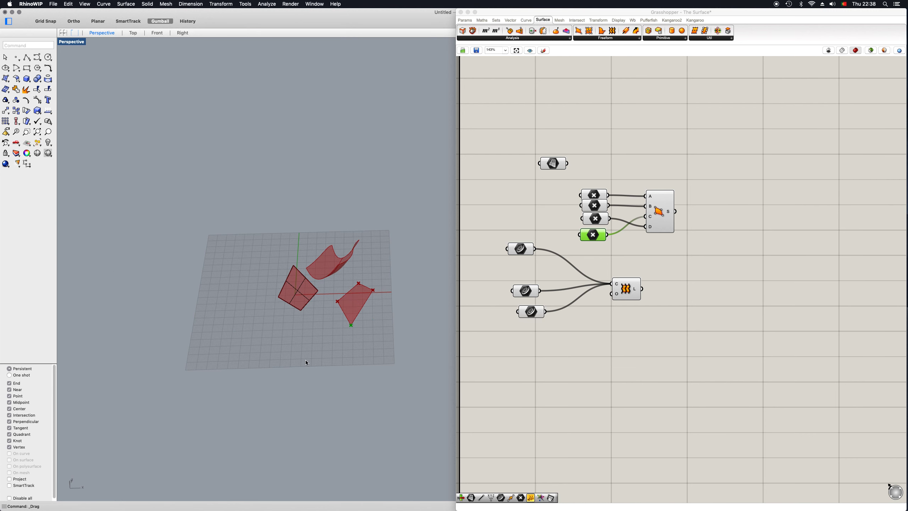
scroll(305, 360, "up", 8)
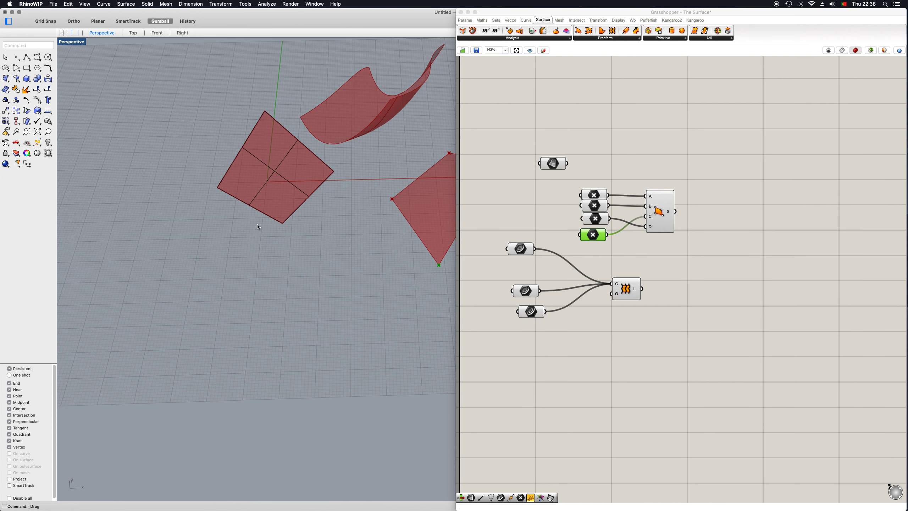
left_click(26, 57)
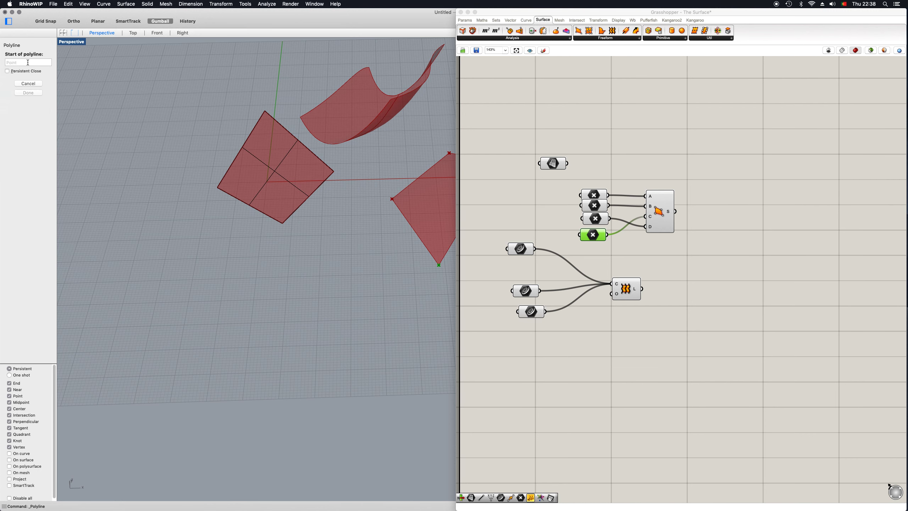
left_click(233, 397)
left_click(163, 376)
left_click(111, 331)
left_click(100, 277)
left_click(161, 227)
- Add a new Curve parameter below the Loft group and reference the closed polyline in it
left_click(596, 355)
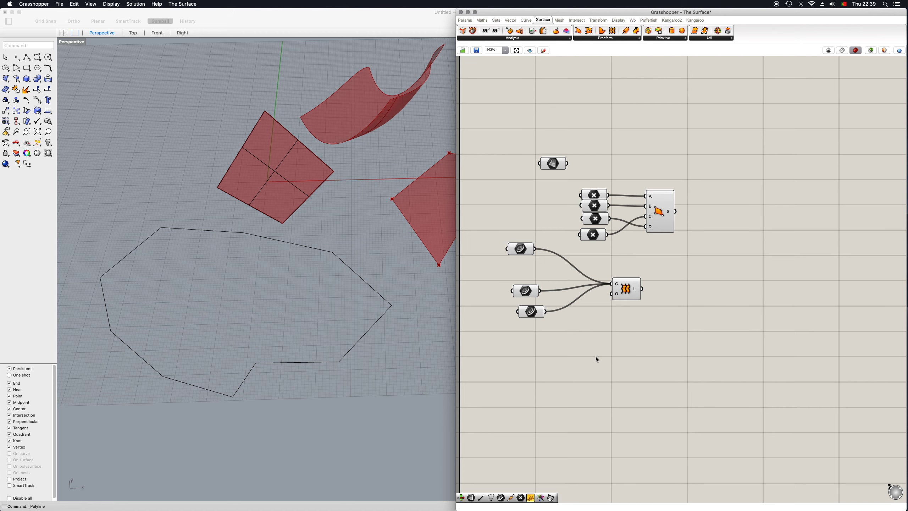
double_click(596, 356)
type("cur")
left_click(590, 352)
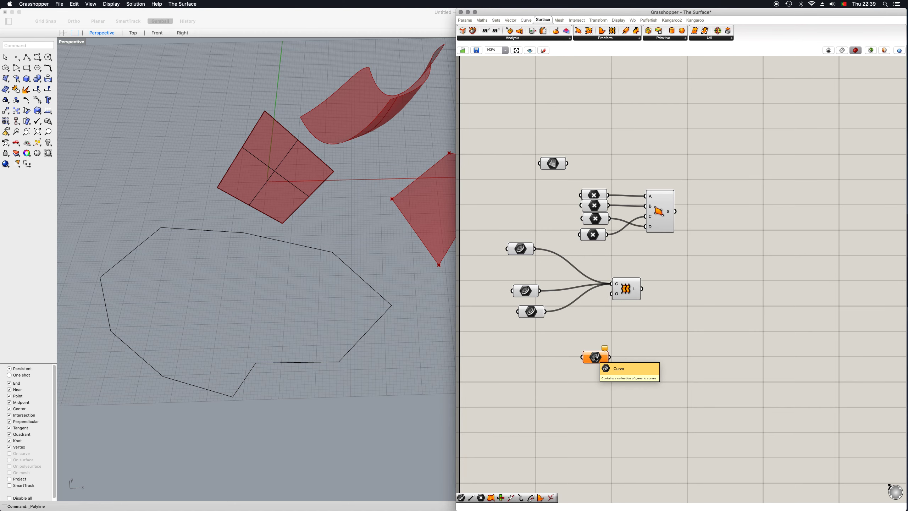
left_click_drag(596, 356, 575, 352)
right_click(574, 351)
left_click(598, 450)
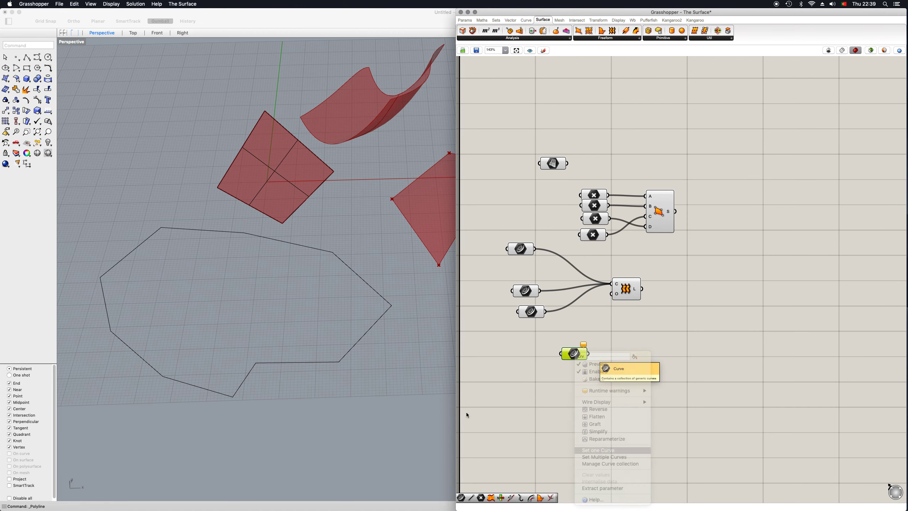
left_click_drag(368, 365, 315, 333)
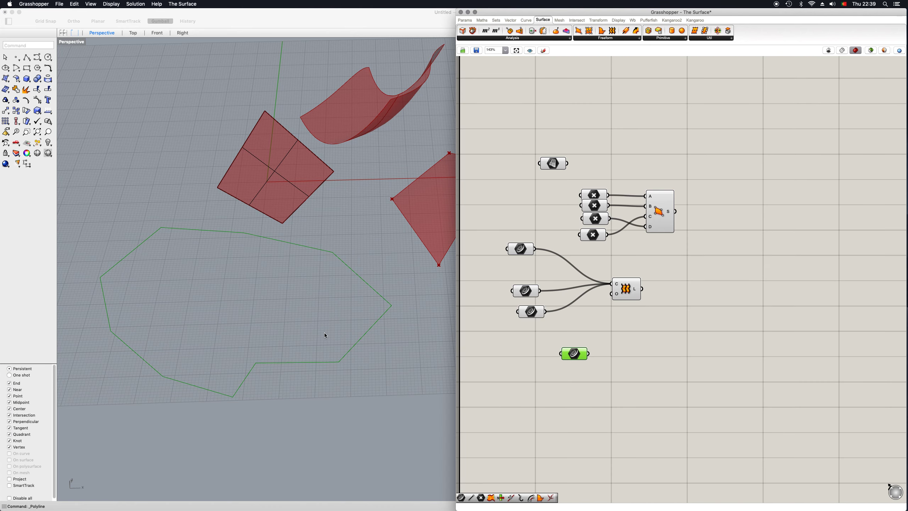
- Add a Boundary Surfaces component beside the new Curve parameter and connect the curve to its edges input
left_click(657, 360)
left_click_drag(601, 32, 691, 310)
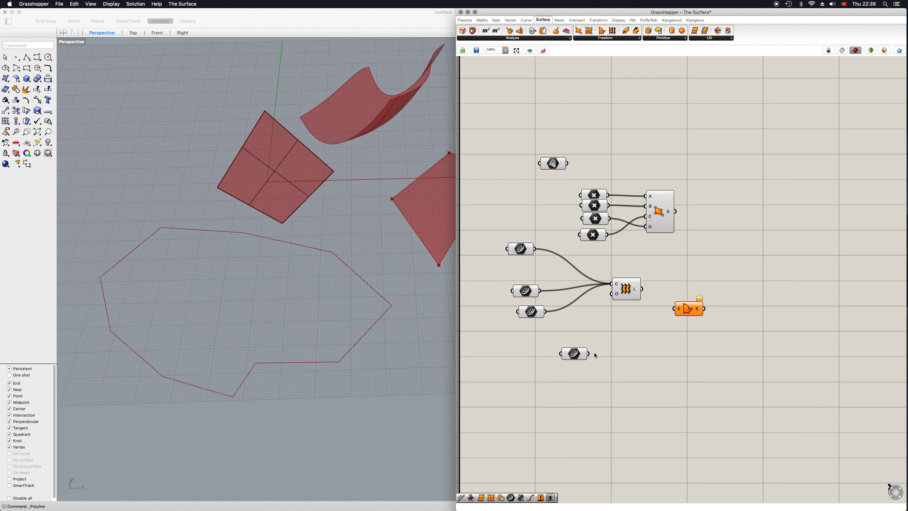
left_click_drag(589, 354, 677, 376)
scroll(373, 313, "down", 4)
scroll(374, 313, "up", 4)
right_click_drag(388, 320, 338, 305)
scroll(354, 305, "down", 2)
scroll(335, 314, "down", 2)
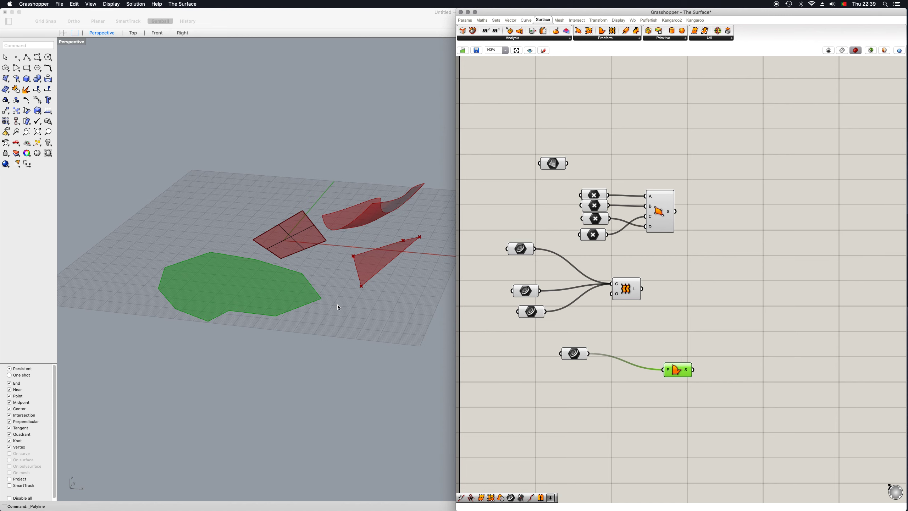